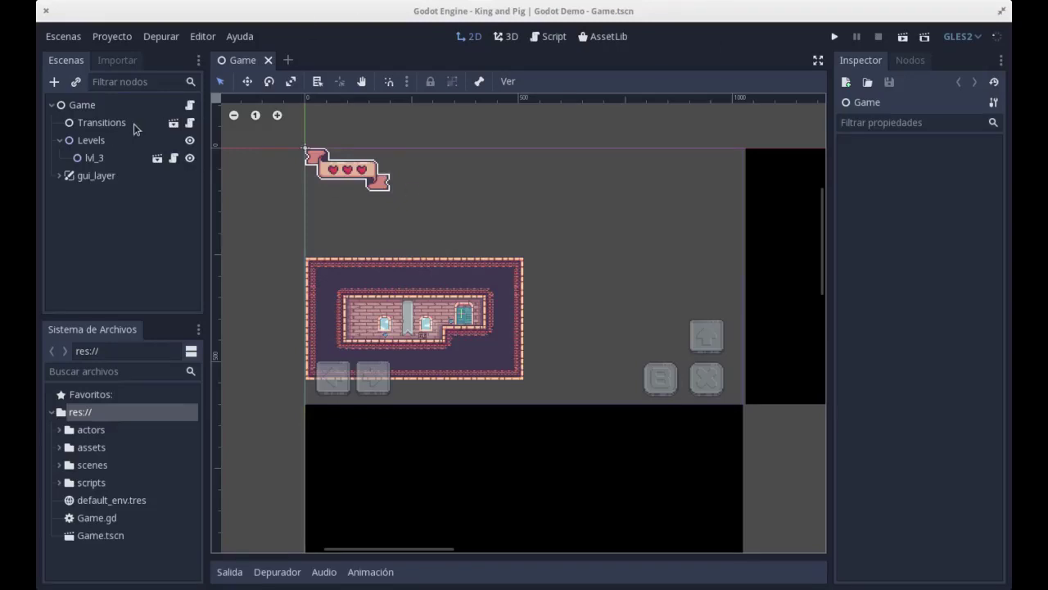
Run the King and Pig demo, walk the king through two doors, and relaunch after the Globals.gd line 37 error
left_click(835, 36)
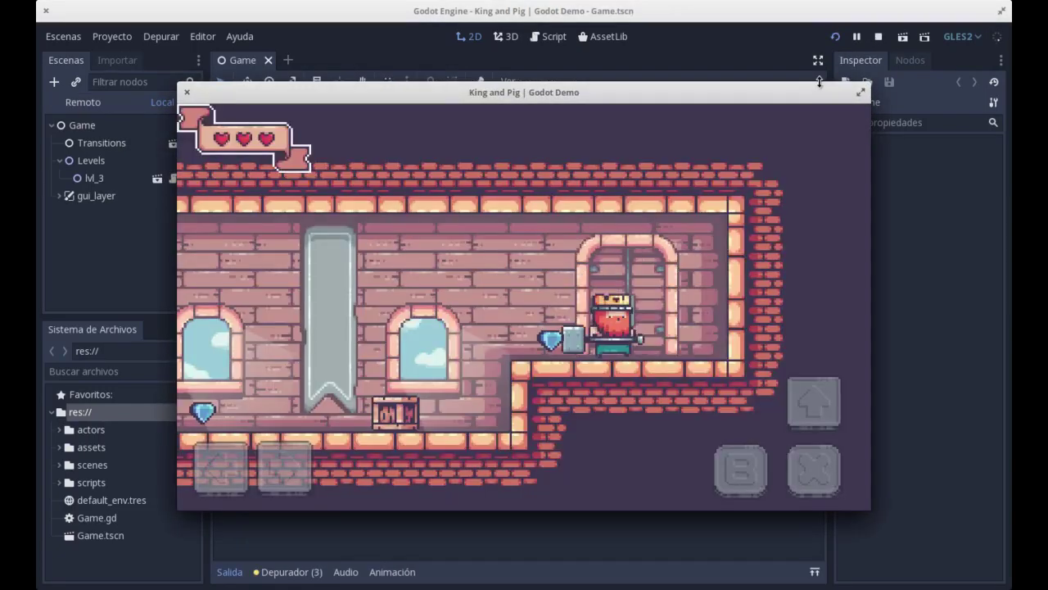
key("Left")
key("Right")
key("Up")
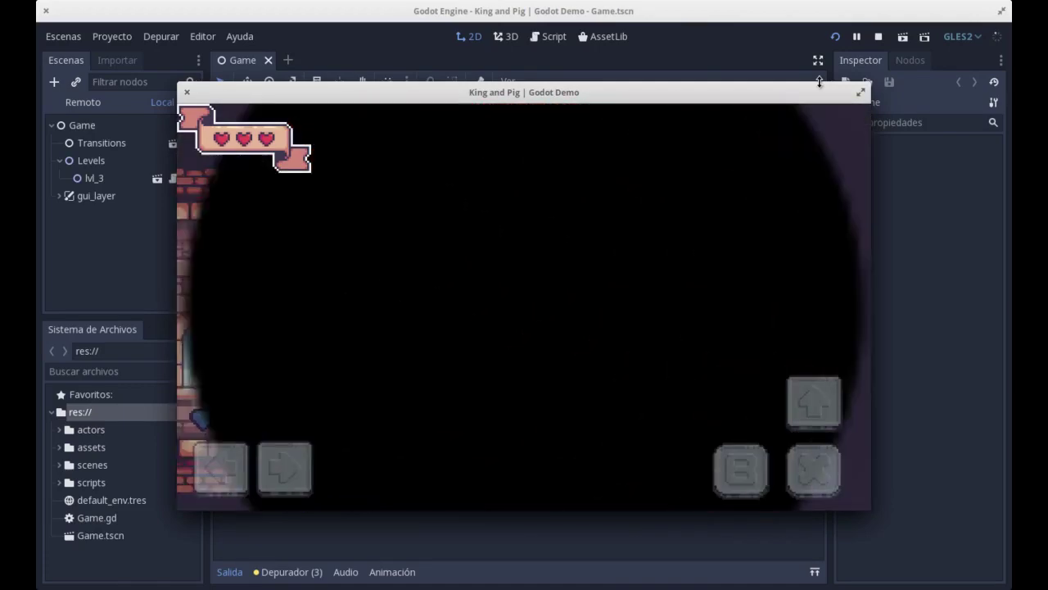
key("Up")
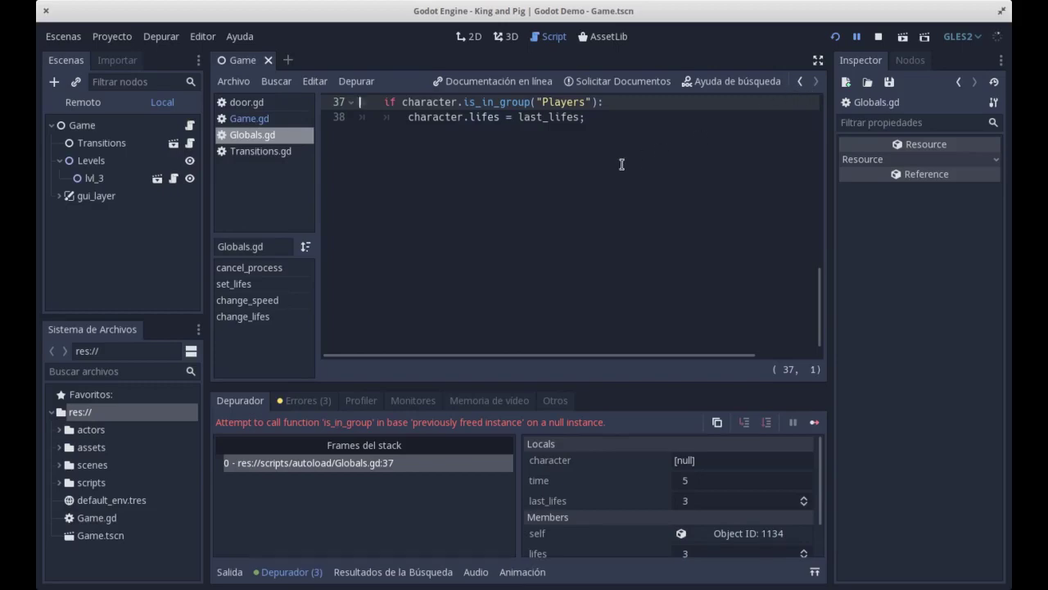
left_click(834, 36)
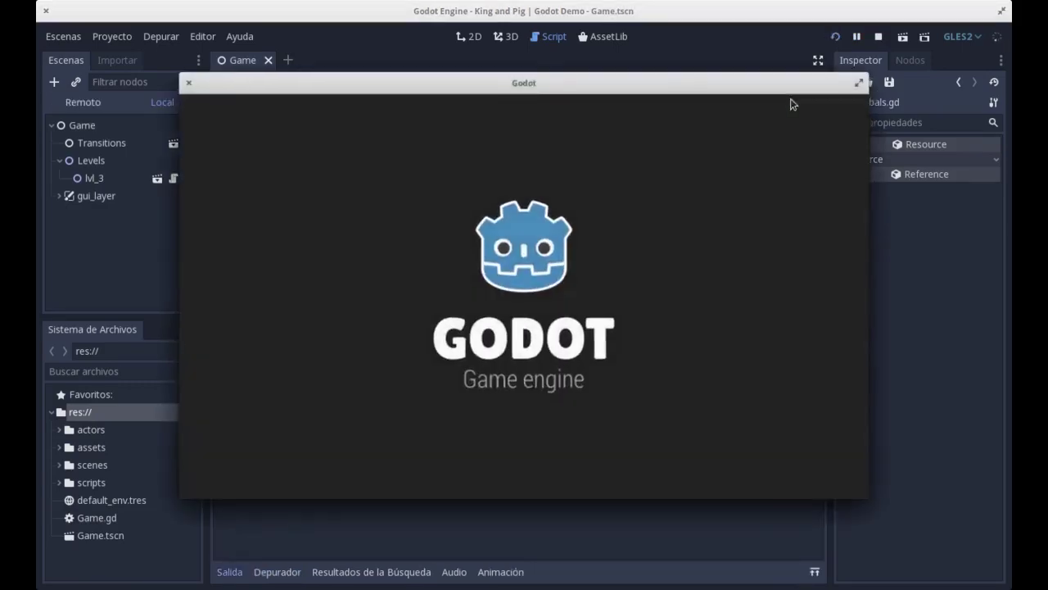
Take the king through seven doors into randomly loaded rooms, then stop the game with F8
key("Up")
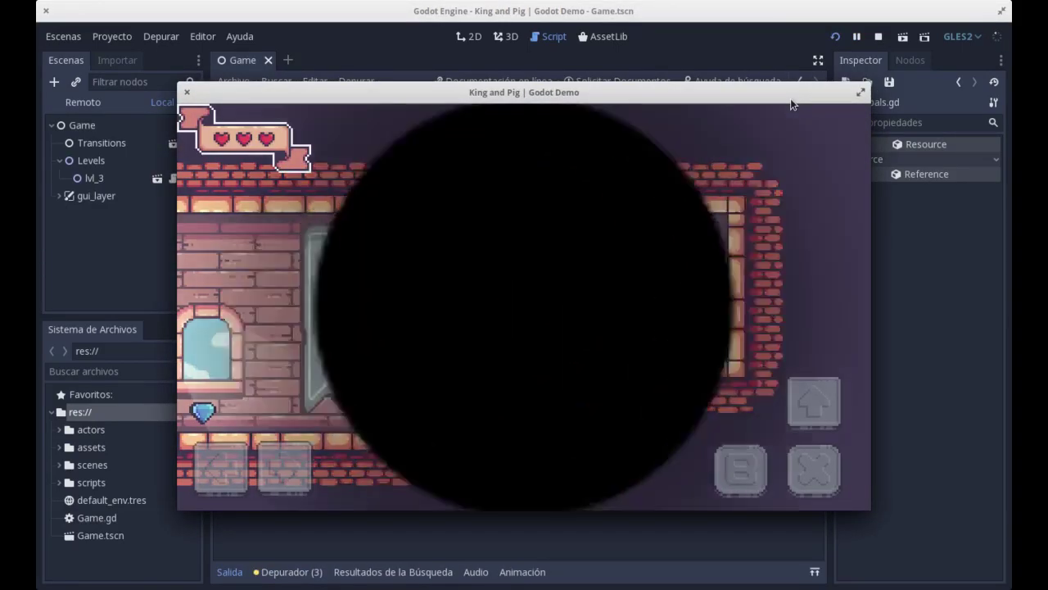
key("Up")
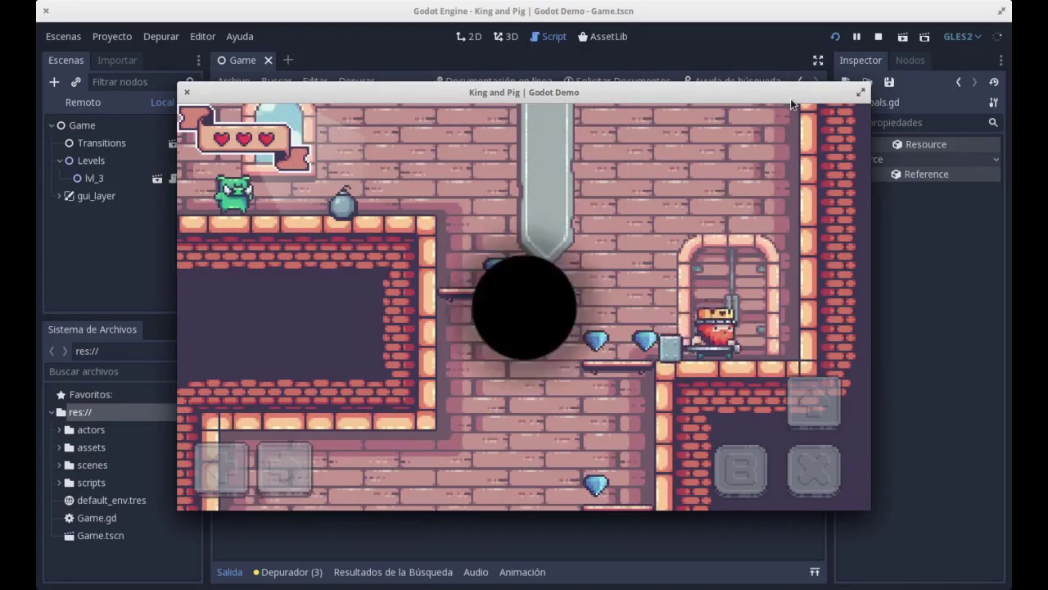
key("Up")
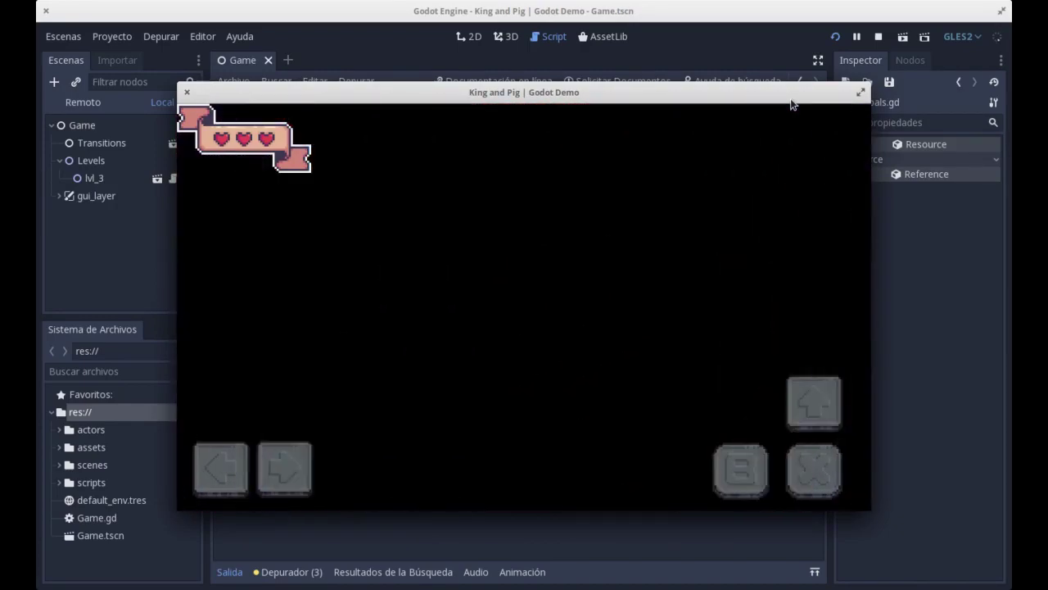
key("Up")
key("Up")
key("Up")
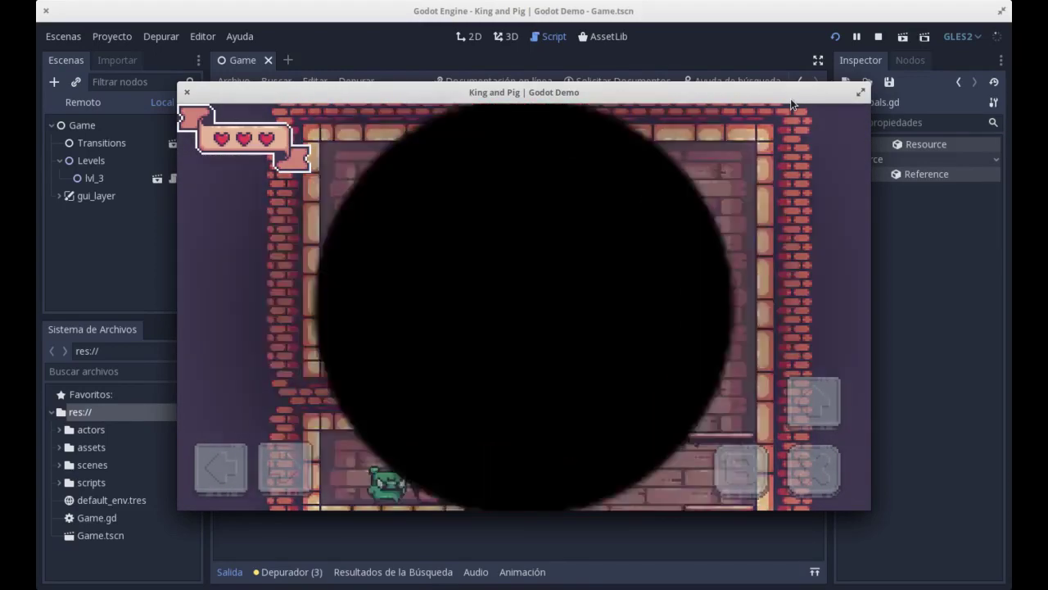
key("Up")
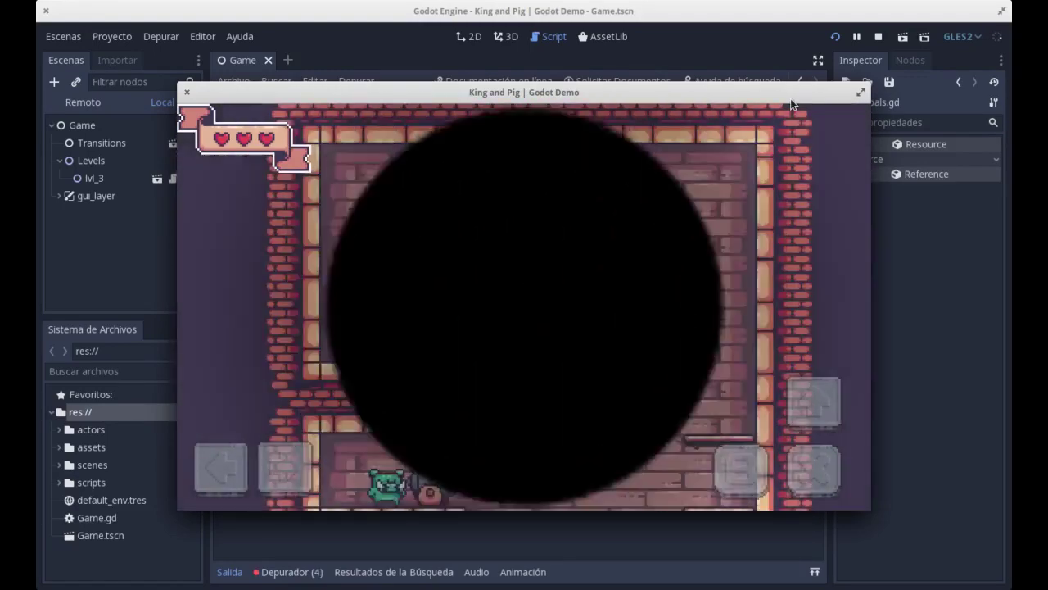
key("Up")
key("Up")
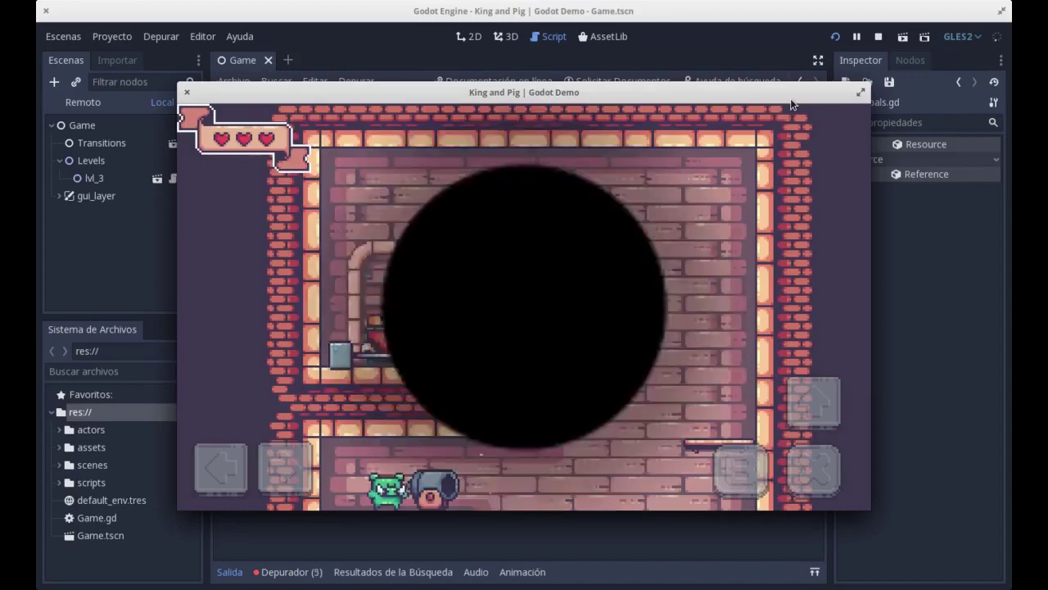
key("Up")
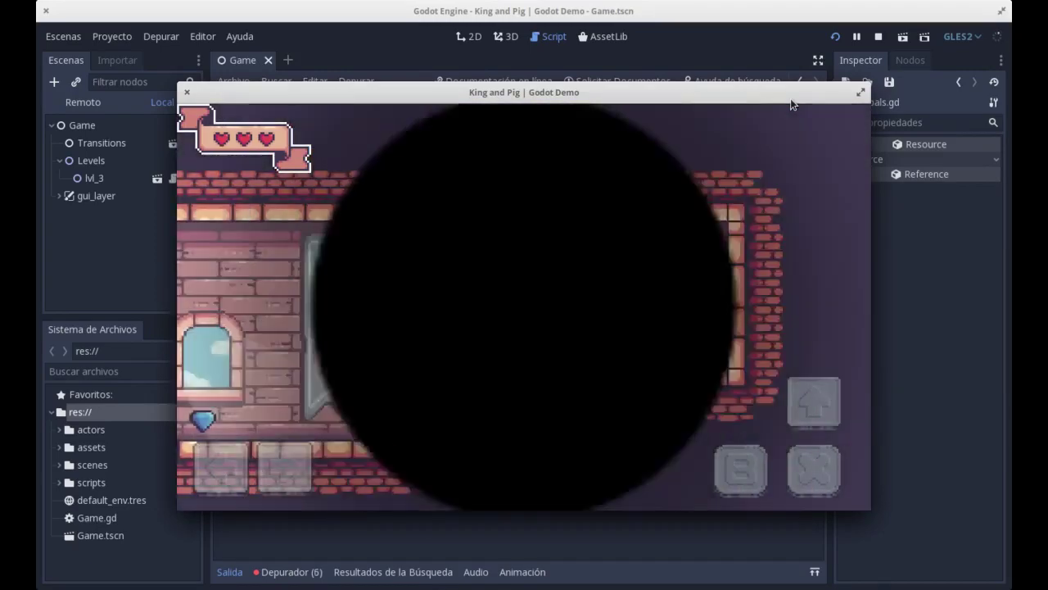
key("F8")
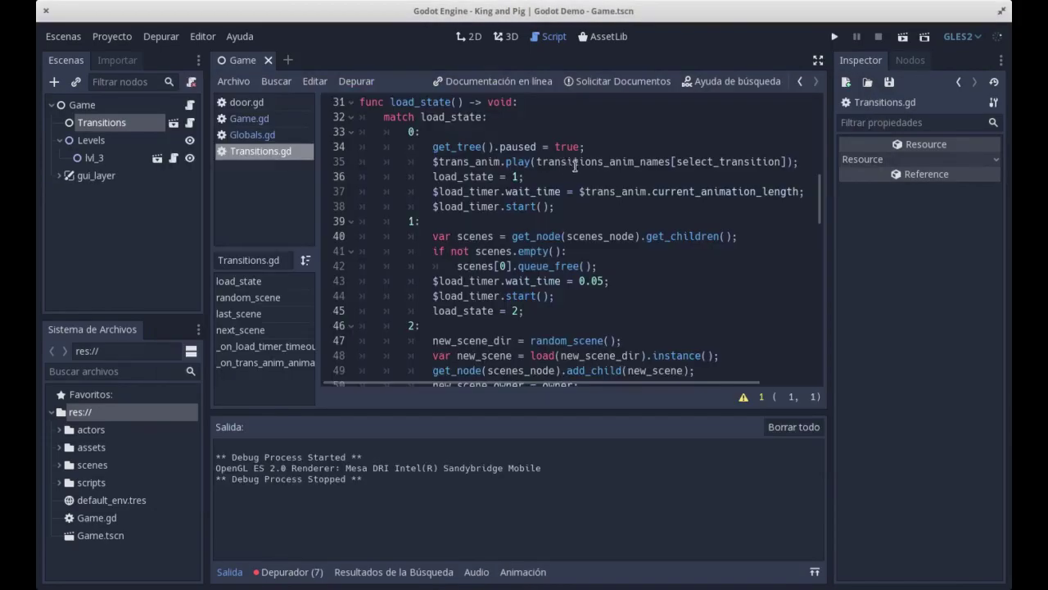
Scroll load_state in Transitions.gd and place the cursor on line 47, new_scene_dir = random_scene()
scroll(574, 174, "down", 1)
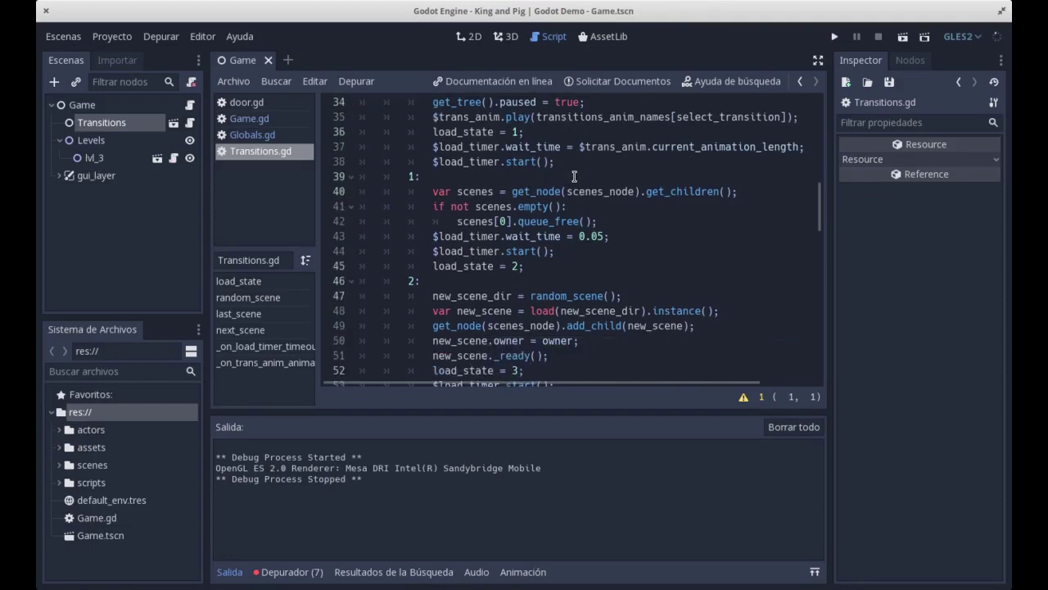
scroll(574, 177, "down", 1)
scroll(574, 176, "down", 1)
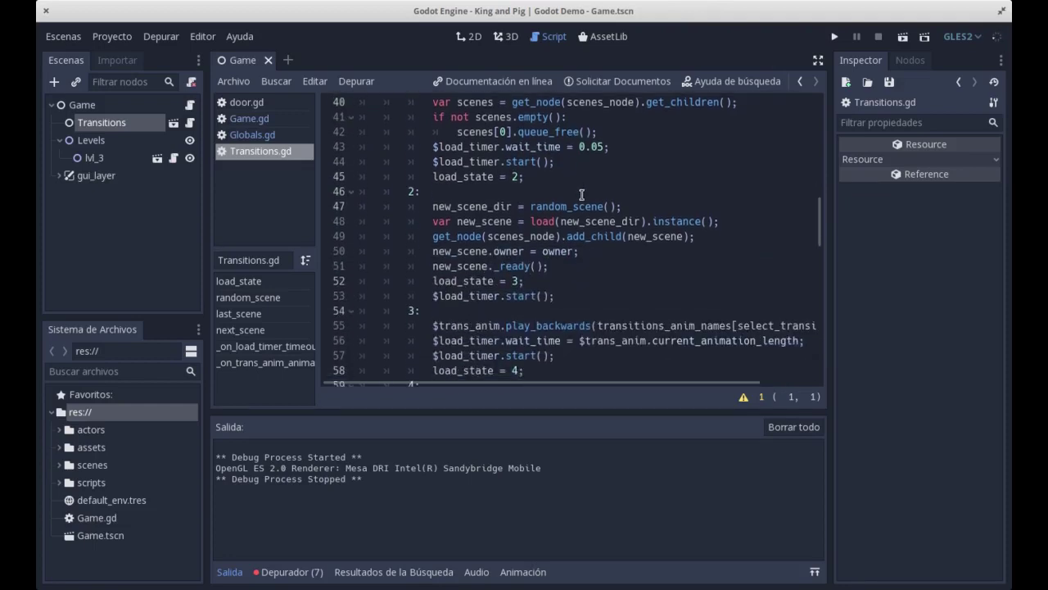
left_click(630, 207)
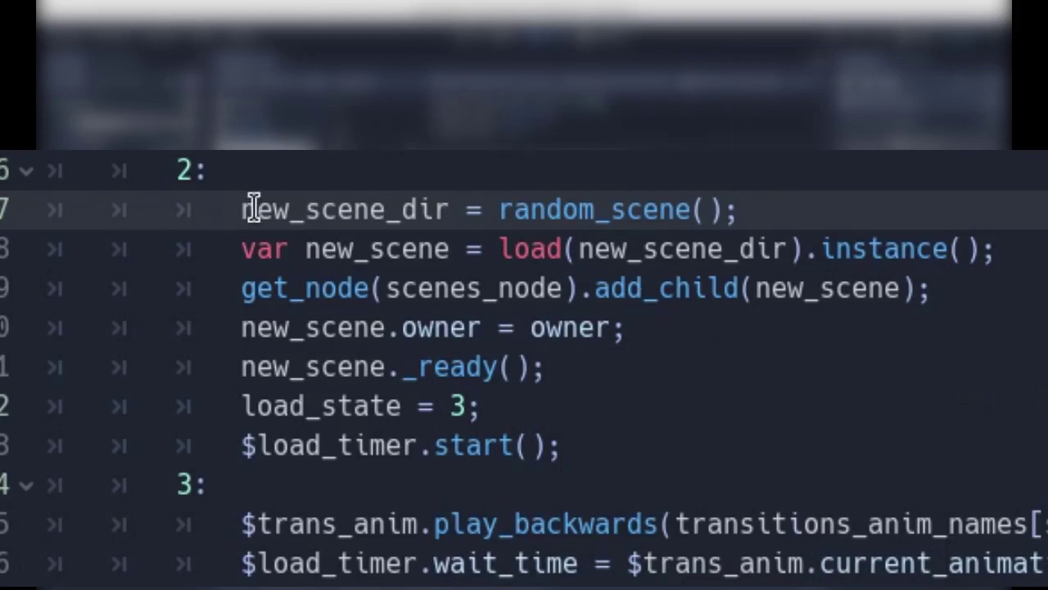
Jump to random_scene(), review its scenes_list, and mark the rand_range(-1, scenes_list.size()) return line
left_click(496, 210, "ctrl")
scroll(626, 342, "down", 1)
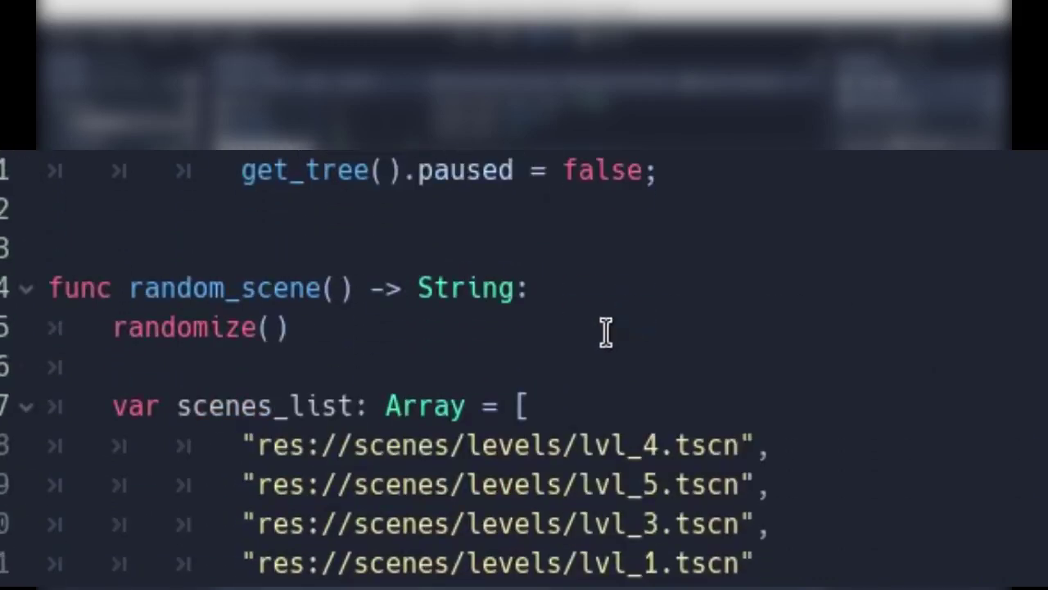
scroll(603, 333, "down", 2)
scroll(631, 304, "up", 1)
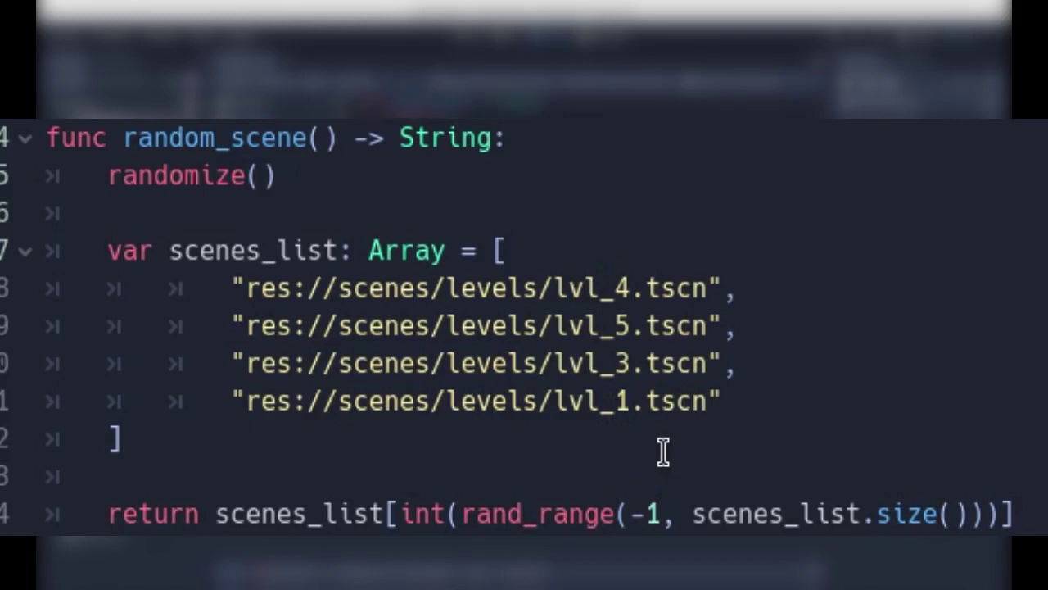
left_click(1045, 506)
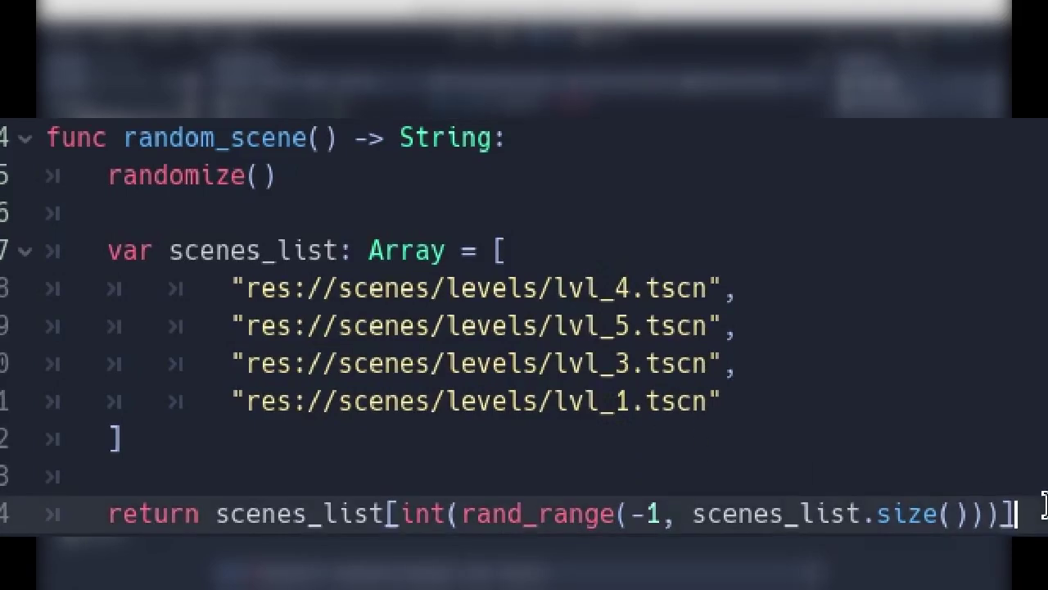